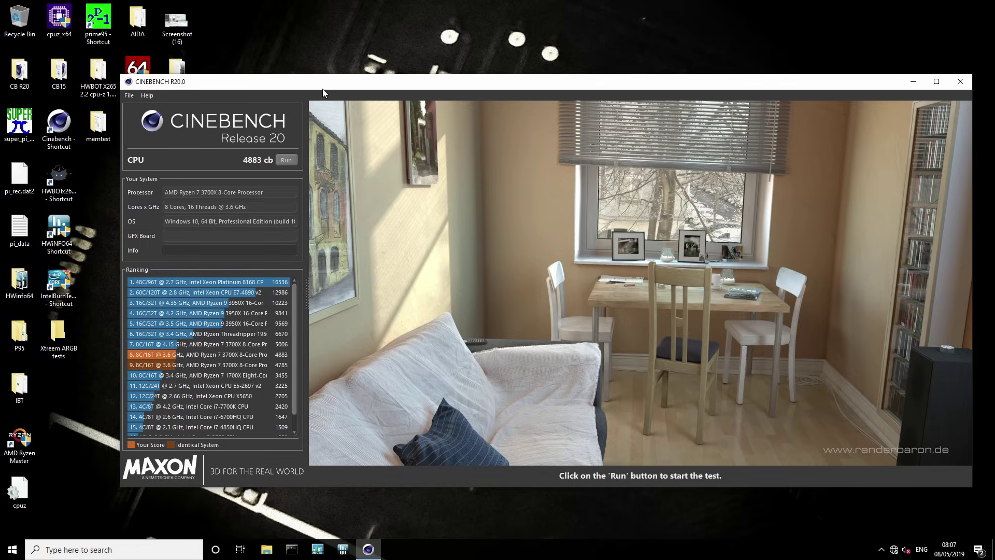
left_click_drag(323, 92, 315, 102)
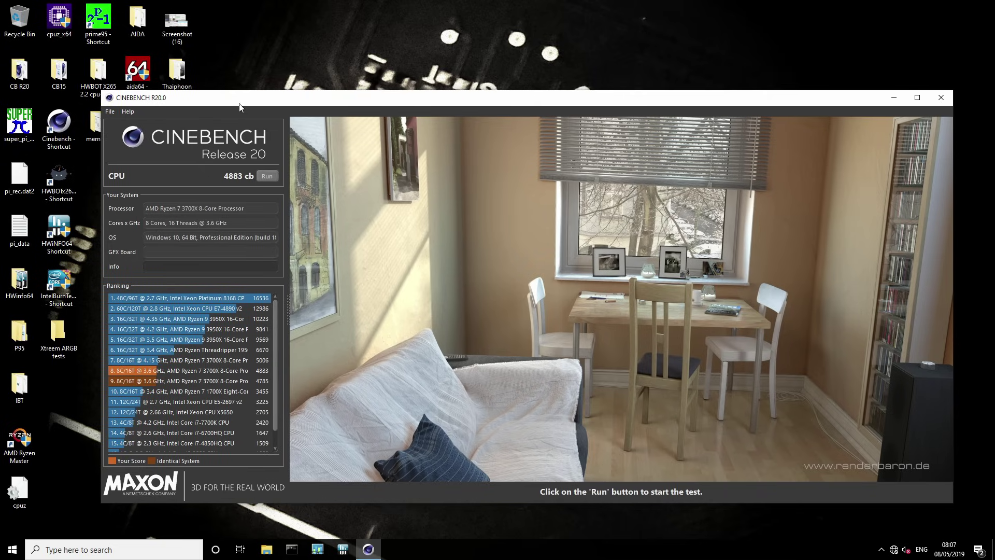
left_click_drag(240, 106, 224, 125)
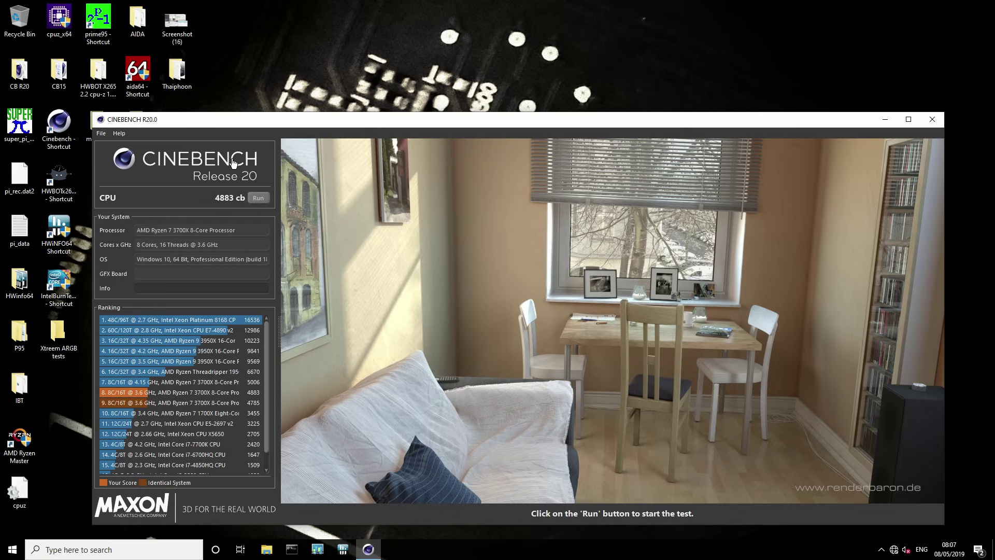
left_click_drag(254, 127, 243, 171)
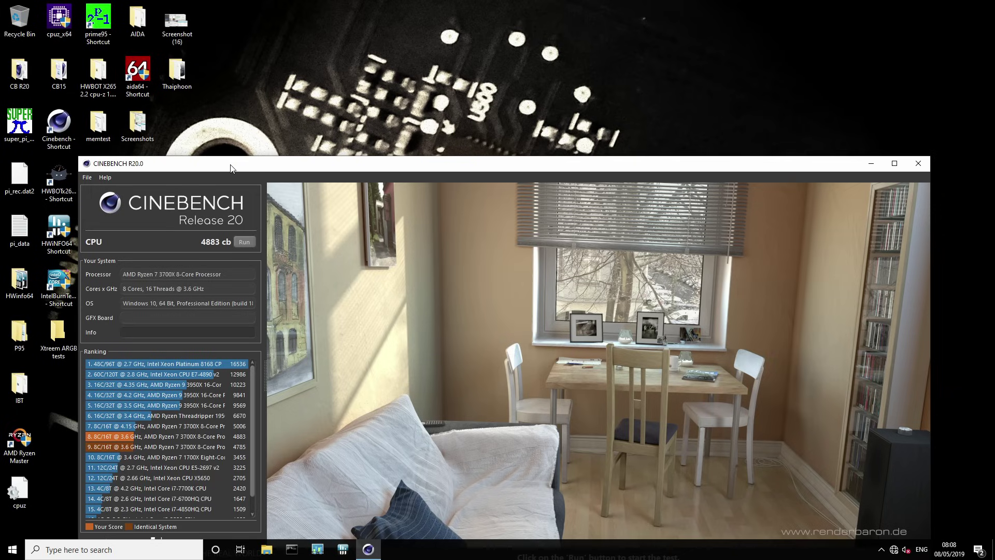
left_click_drag(230, 168, 250, 215)
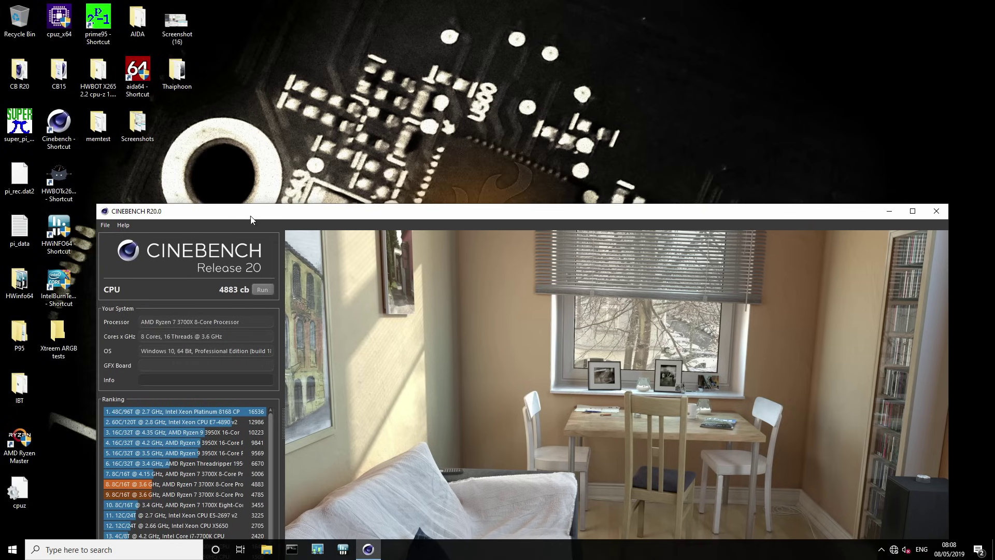
left_click_drag(255, 213, 260, 177)
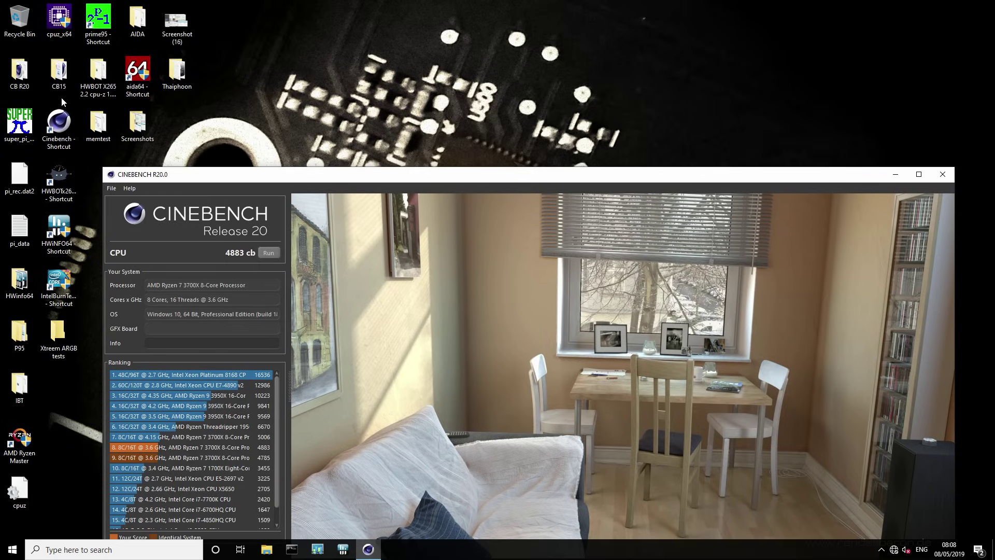
- Launch IntelBurnTest from the desktop and place its window over the upper part of the Cinebench window
left_click(54, 288)
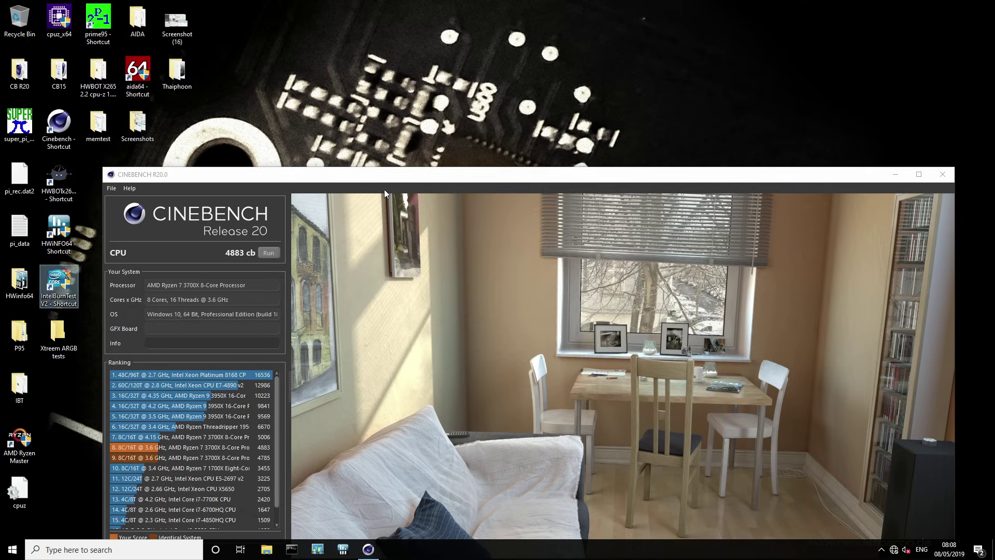
left_click_drag(391, 179, 369, 169)
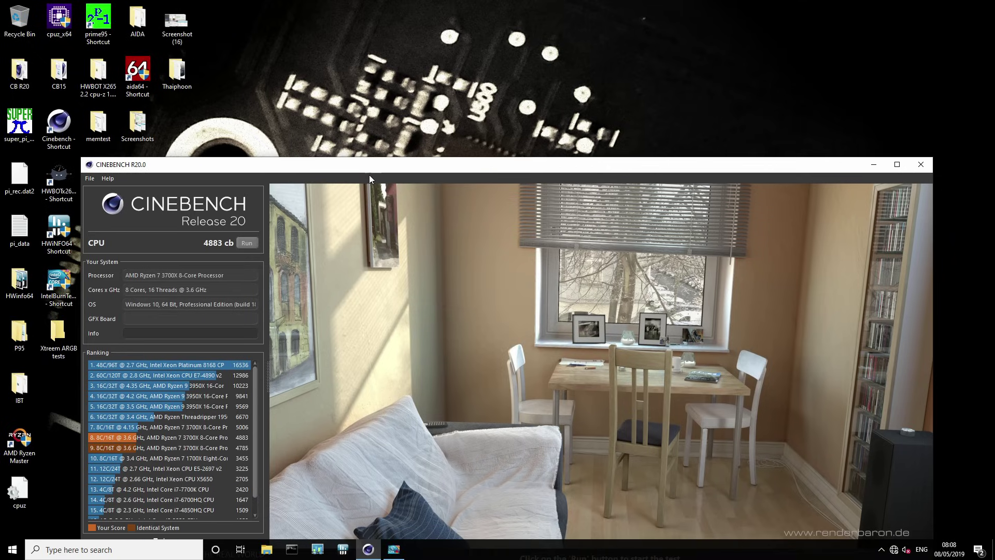
left_click(394, 549)
left_click_drag(460, 187, 451, 155)
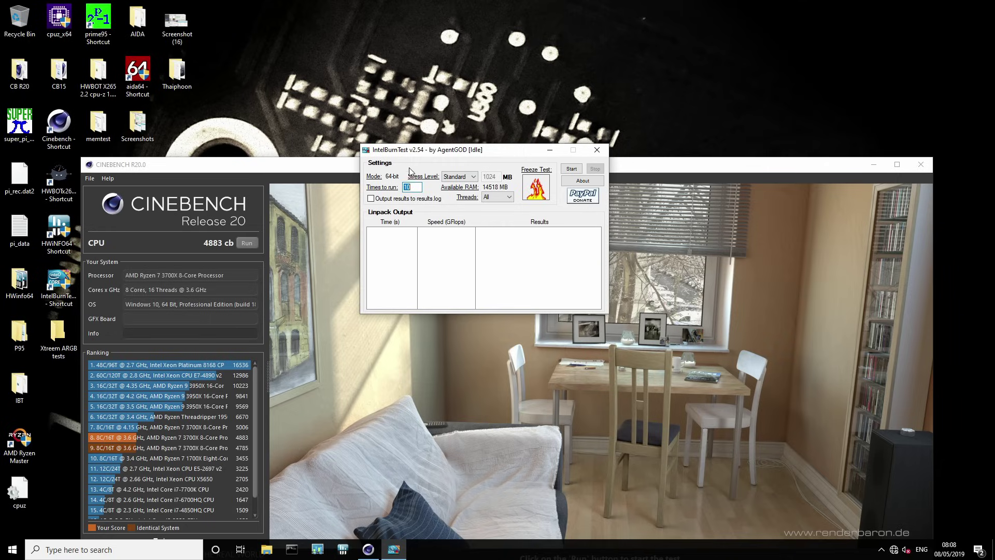
- Run IntelBurnTest 3 times at the High stress level
type("3")
left_click(459, 179)
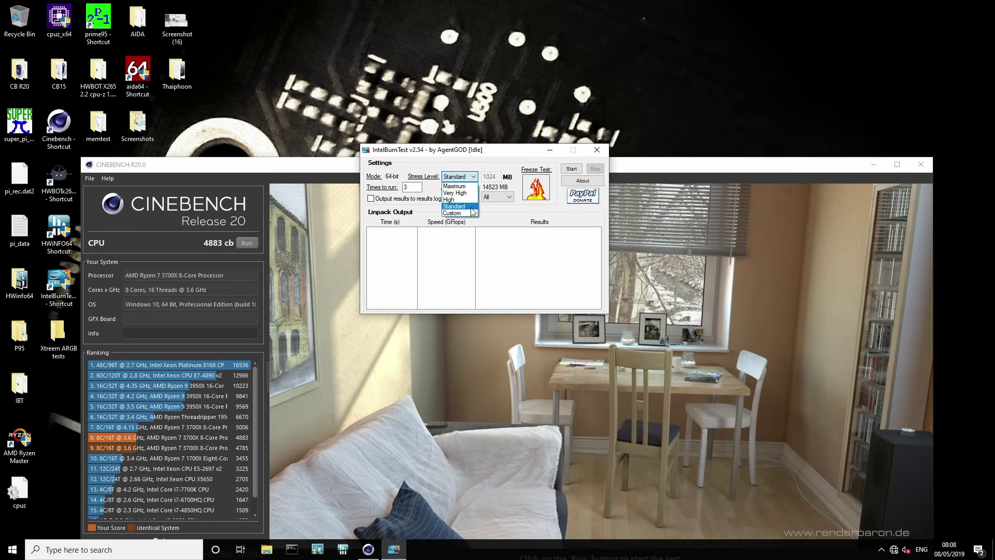
left_click(454, 192)
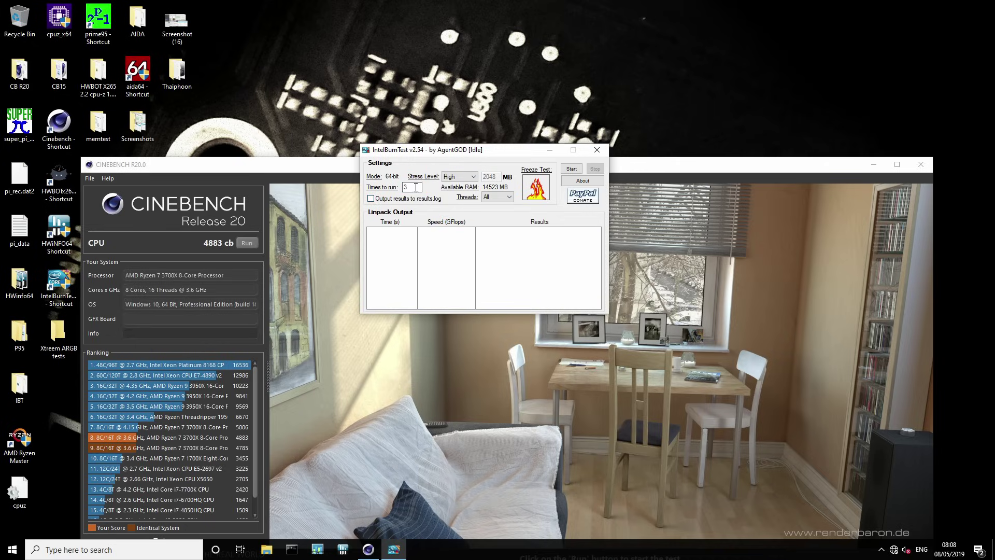
left_click(572, 170)
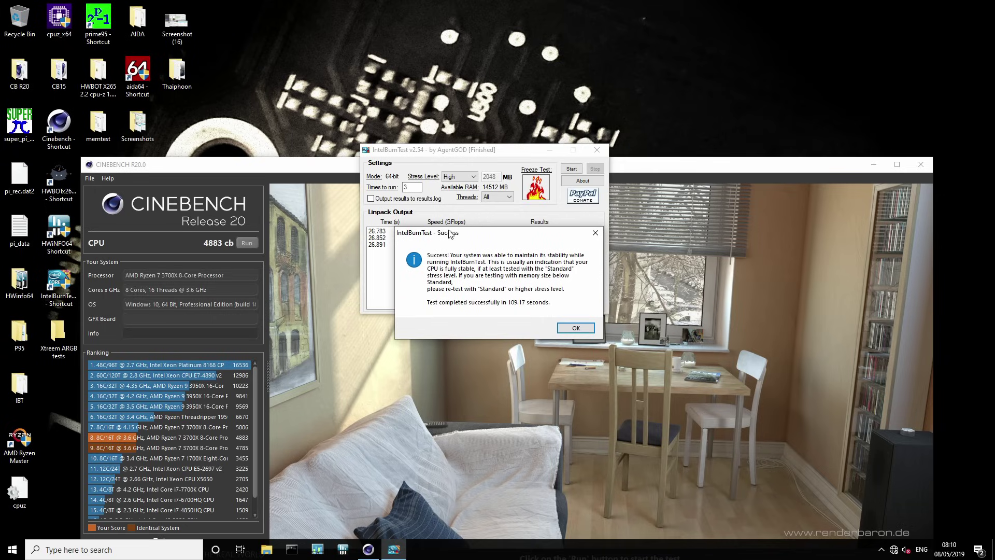
- Dismiss the test completion message and compare the speeds of the three runs in the Linpack output
left_click_drag(450, 234, 451, 257)
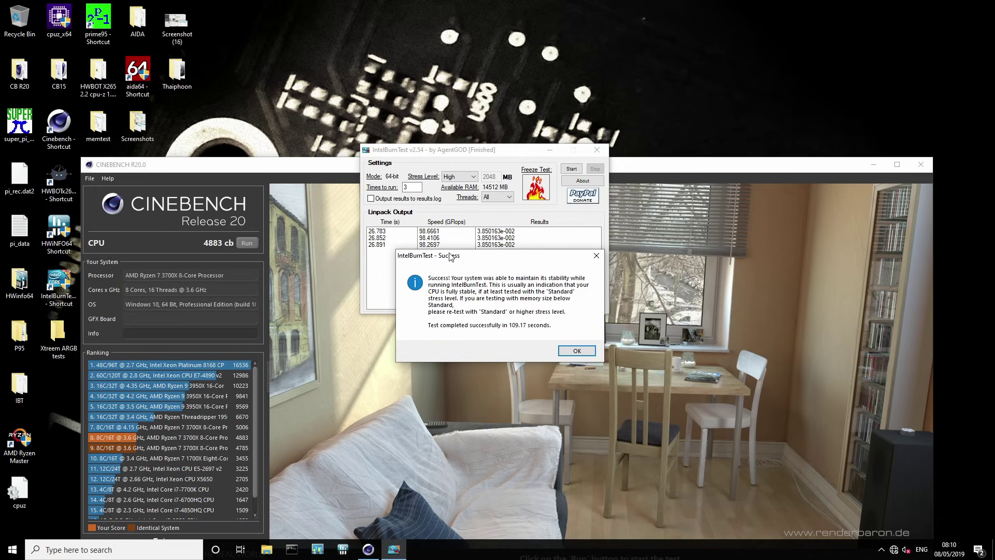
left_click_drag(462, 260, 435, 301)
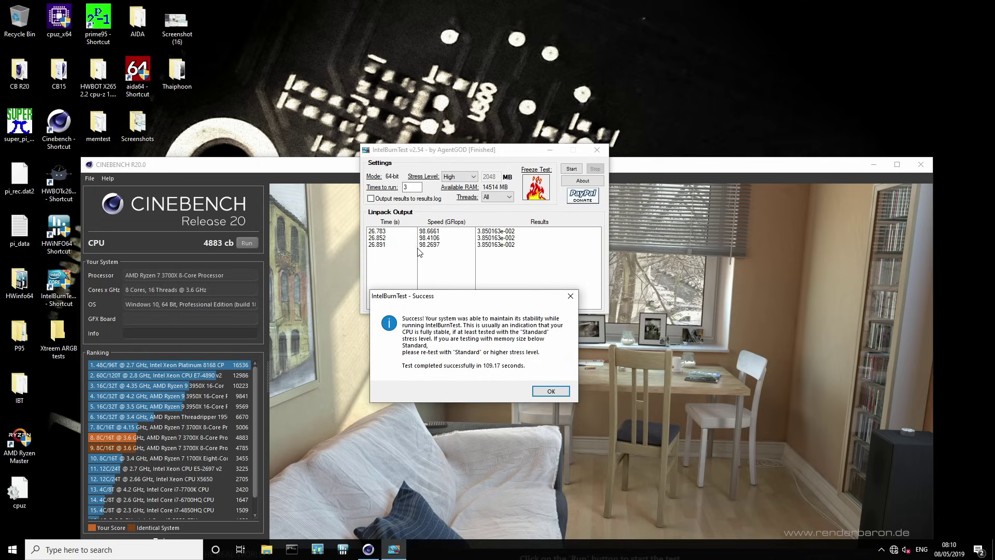
left_click(549, 391)
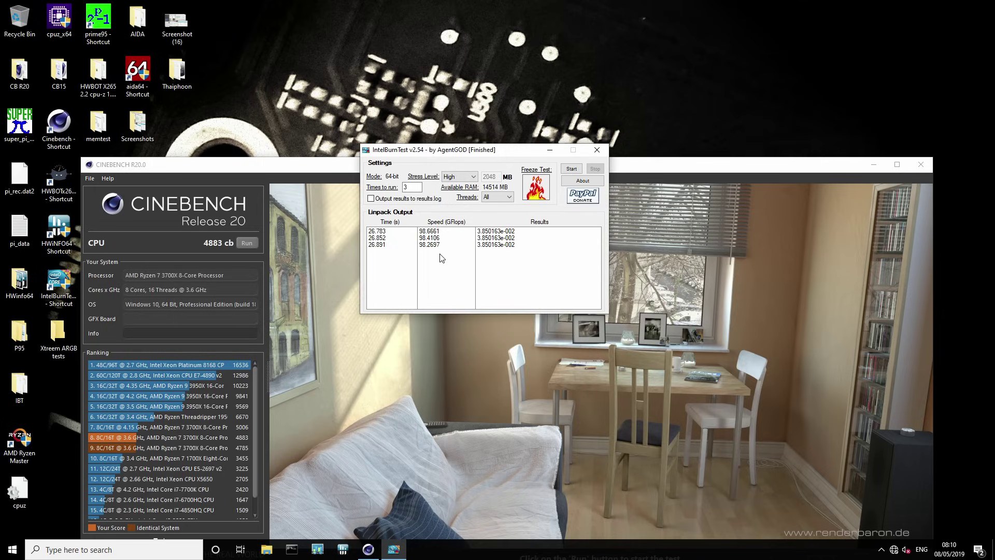
left_click(435, 231)
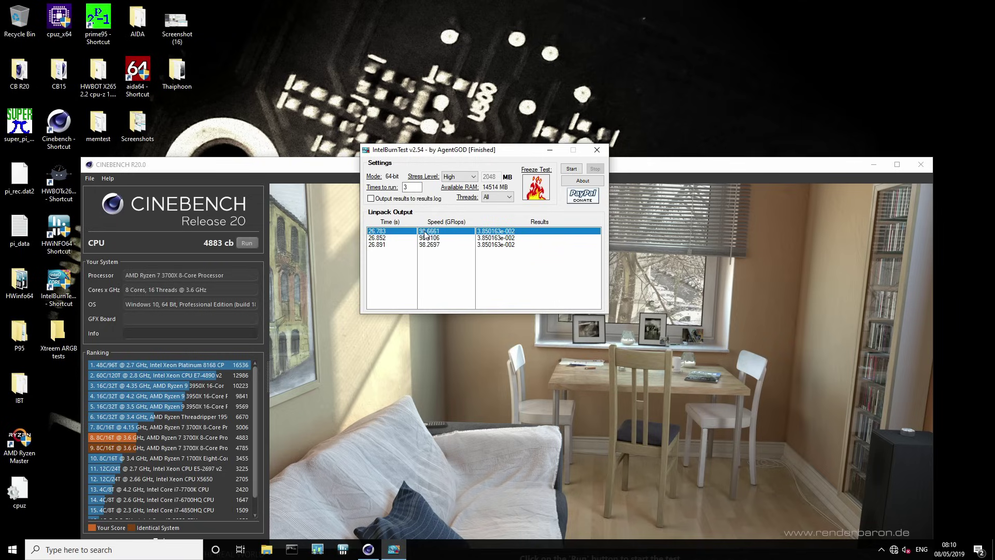
left_click(432, 239)
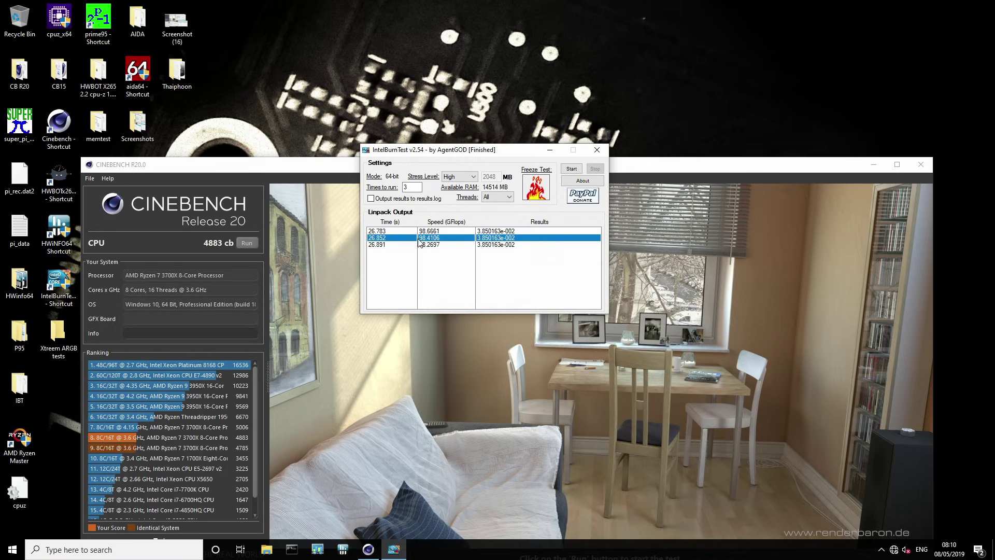
left_click(430, 246)
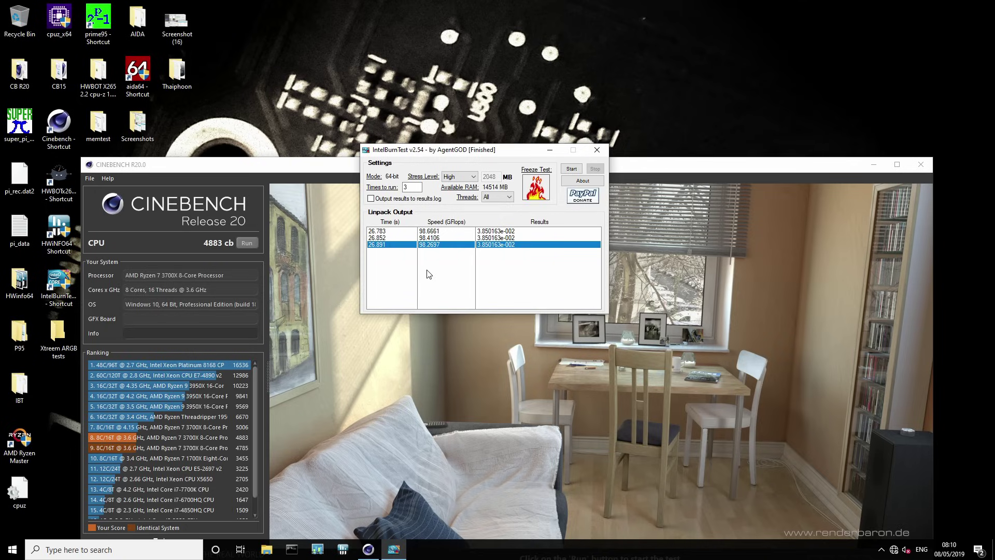
left_click(437, 231)
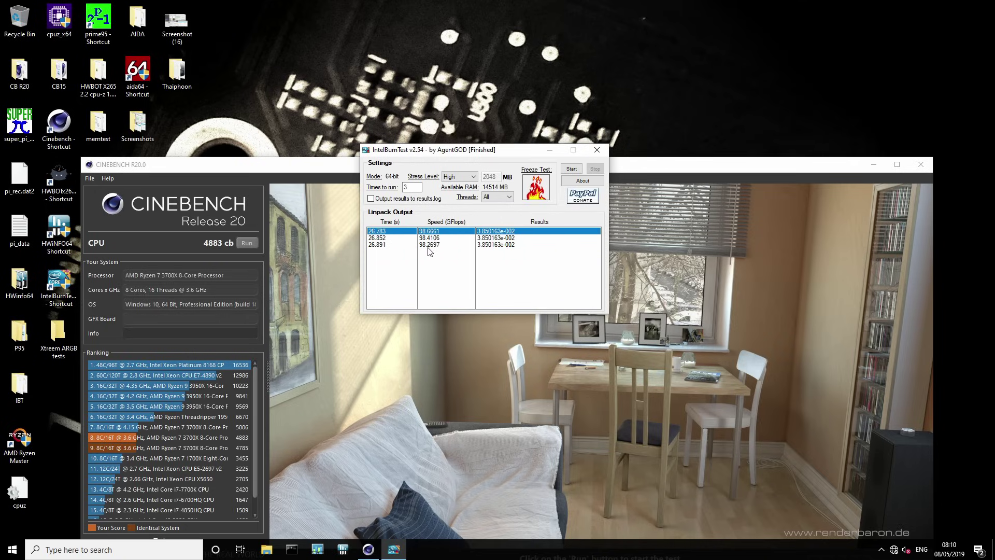
left_click(430, 244)
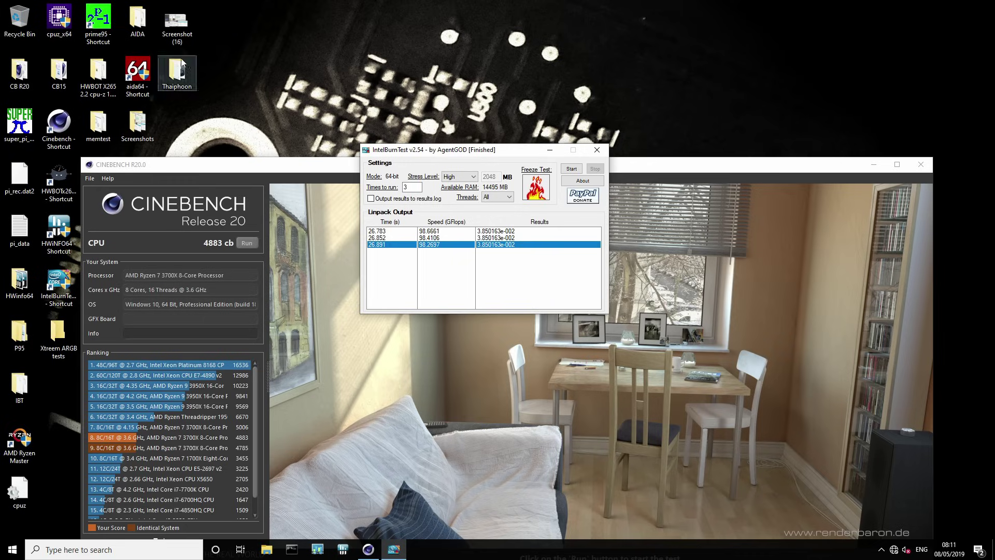
- Launch the HWBOT x265 Benchmark and arrange its window beside the IntelBurnTest window without overlap
left_click_drag(437, 151, 359, 268)
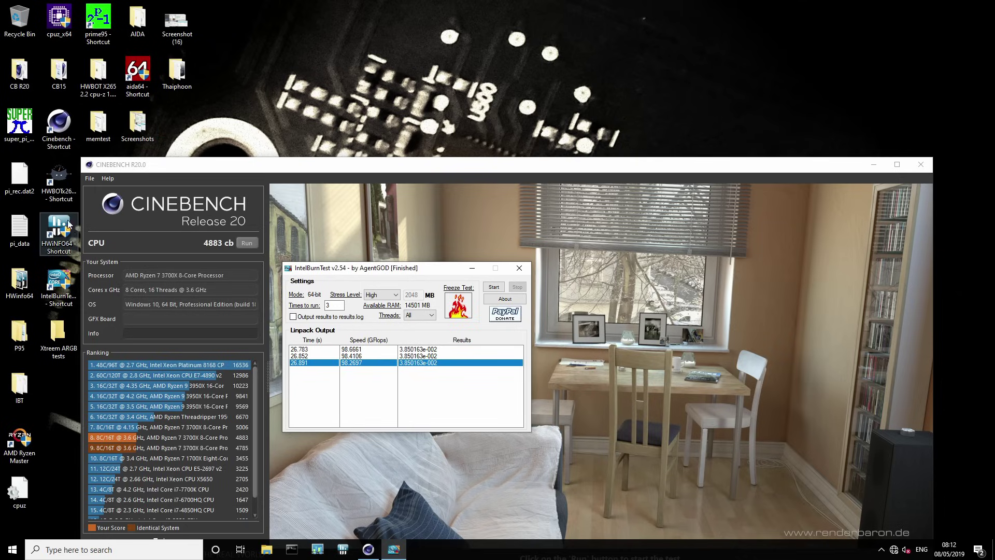
double_click(63, 191)
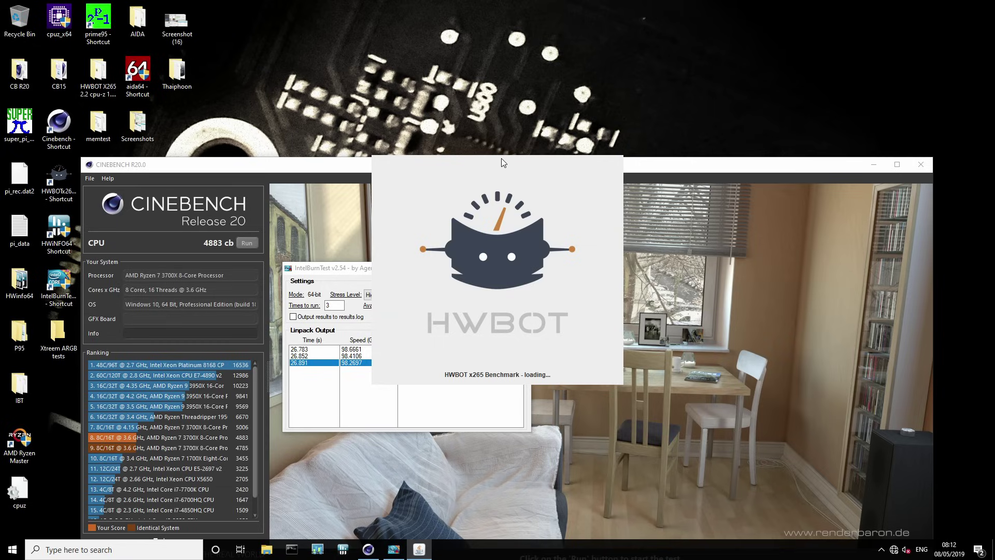
left_click(394, 549)
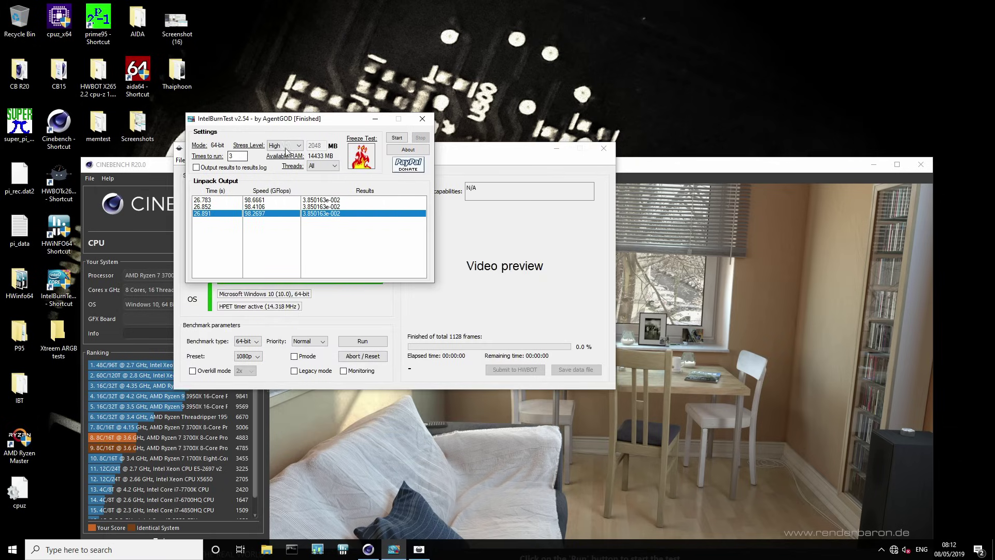
left_click_drag(293, 123, 163, 76)
left_click_drag(366, 152, 544, 95)
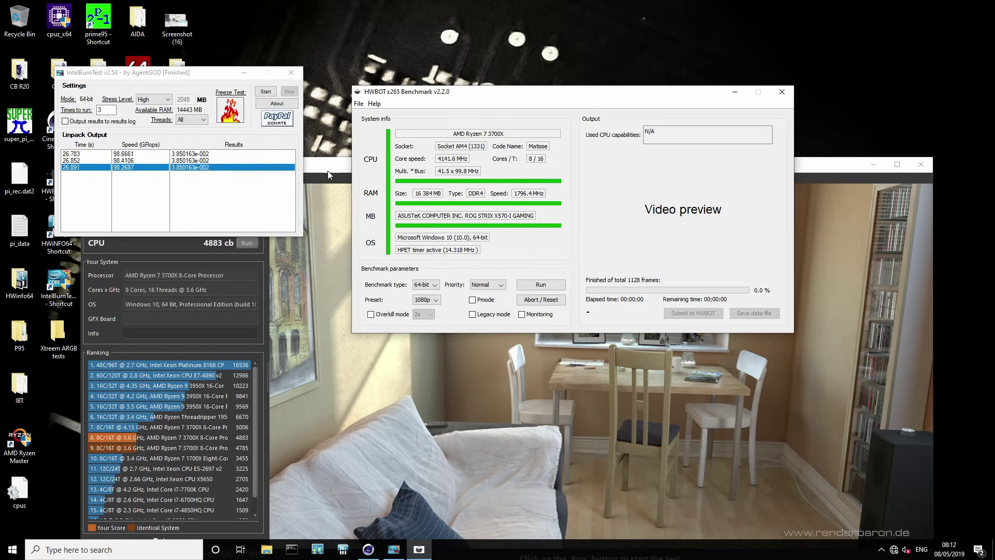
- Run the x265 benchmark with High priority and the 4k preset
left_click(497, 287)
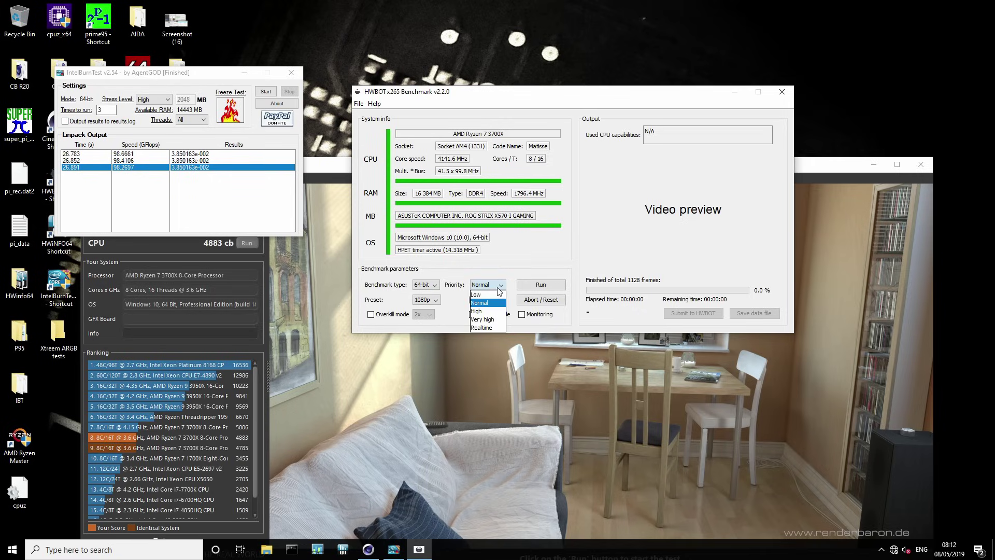
left_click(476, 311)
left_click(434, 299)
left_click(434, 319)
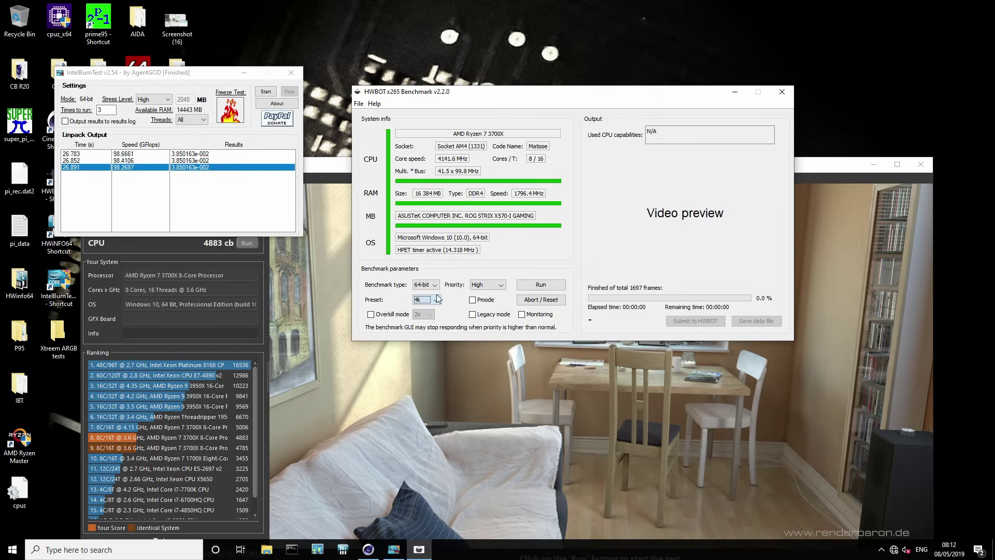
key("Tab")
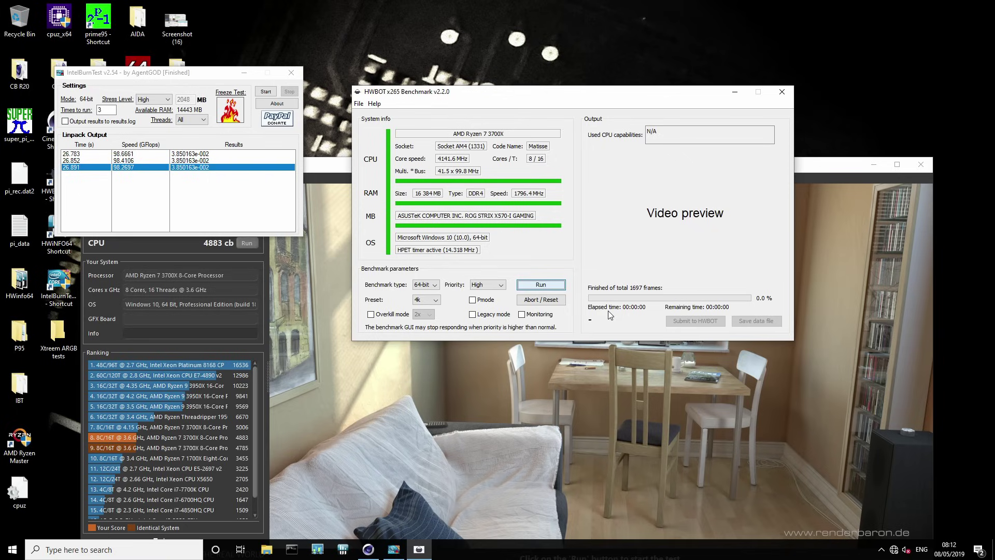
key("Return")
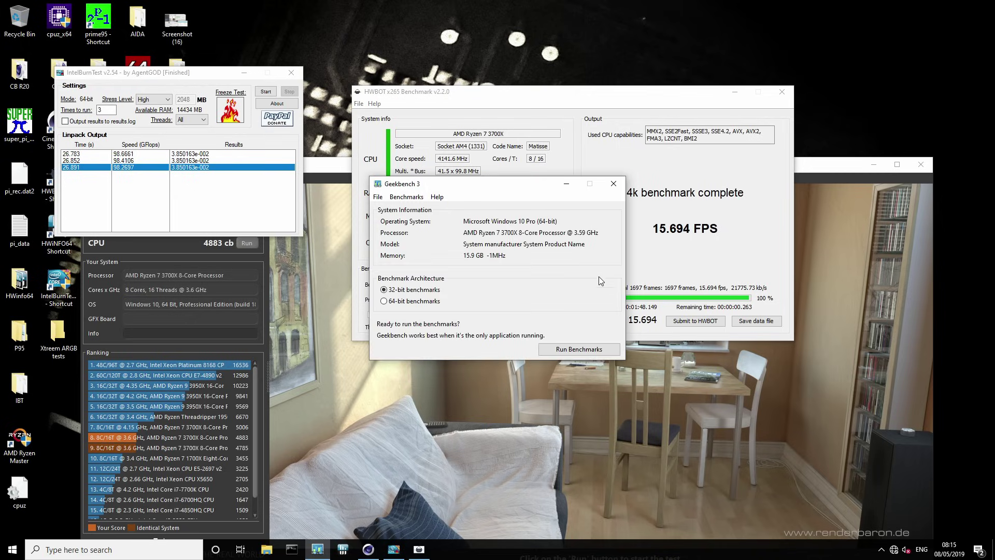
- Run the 64-bit benchmarks in Geekbench 3
left_click(428, 303)
left_click(578, 349)
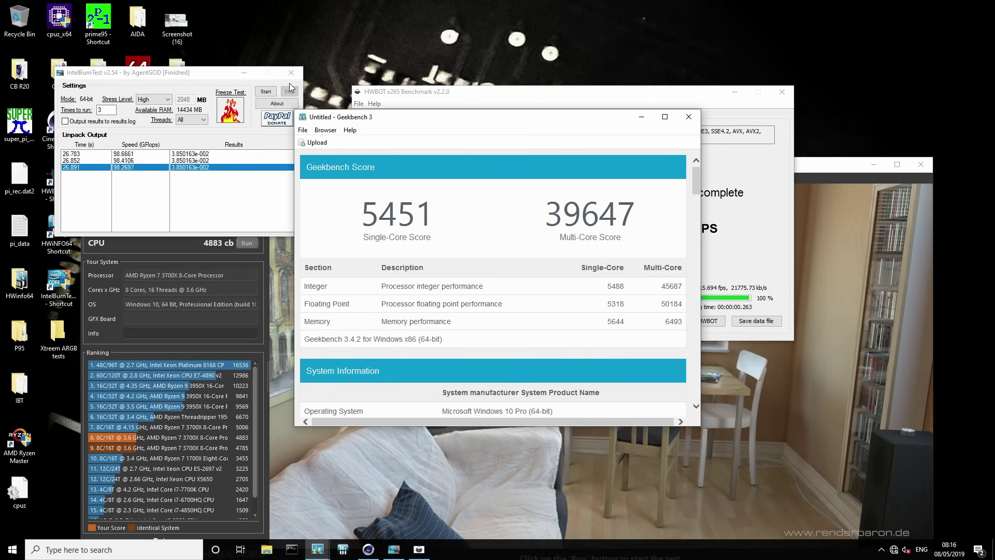
- Open Screenshot (16) at its earlier Geekbench score and place the new Geekbench 3 result window beside it for comparison
double_click(161, 30)
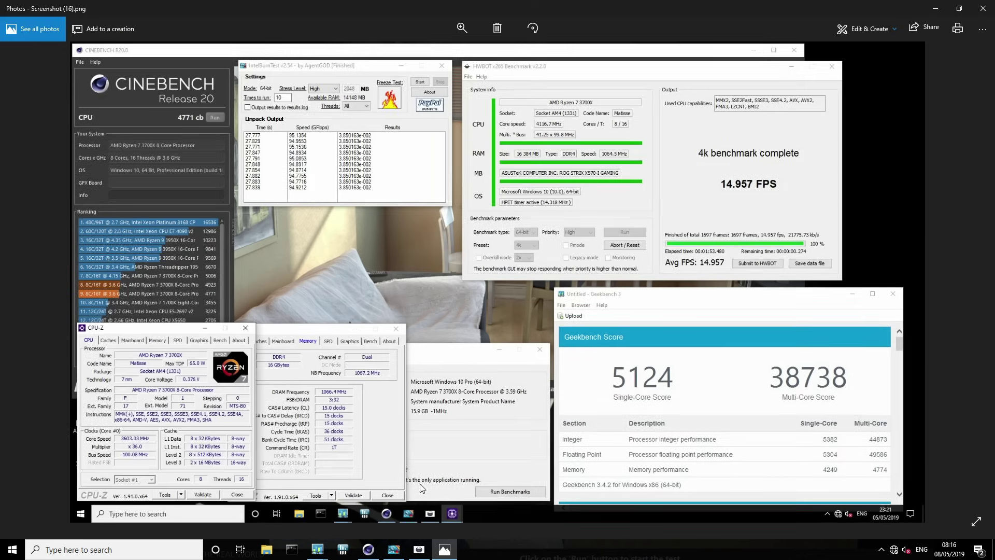
scroll(809, 406, "up", 2)
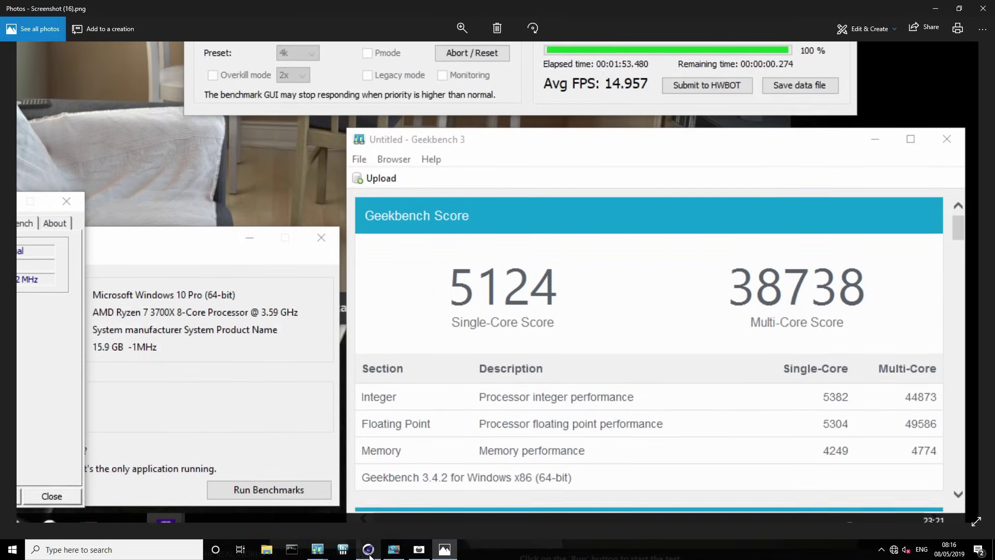
mouse_move(328, 552)
left_click(368, 498)
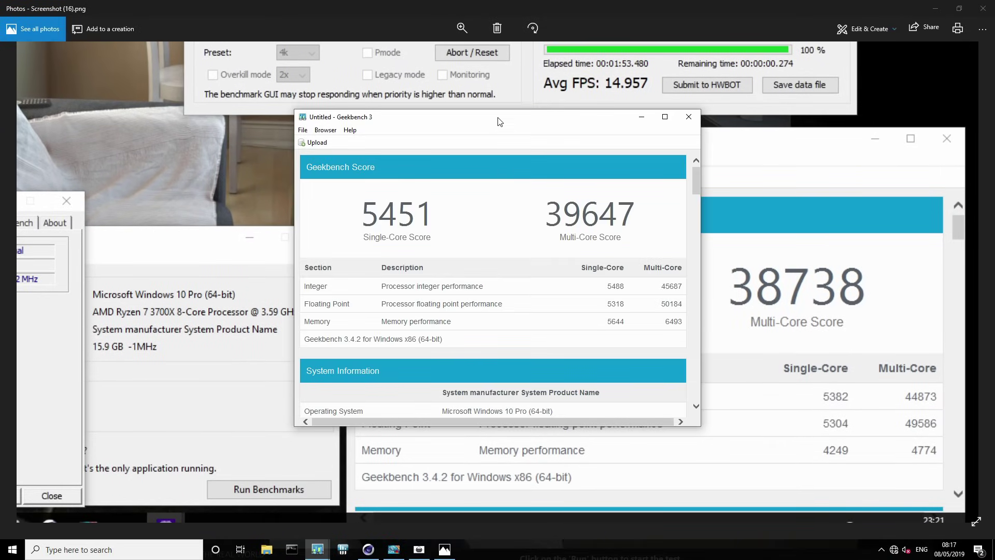
left_click_drag(343, 108, 223, 63)
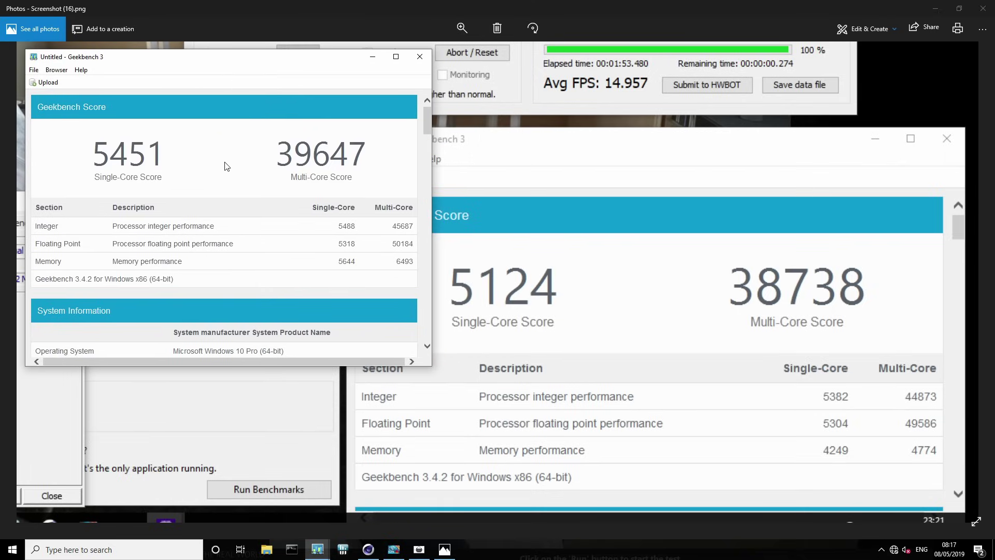
- Compare the new single-core overall, memory, floating point and integer scores with those in the earlier screenshot
double_click(157, 156)
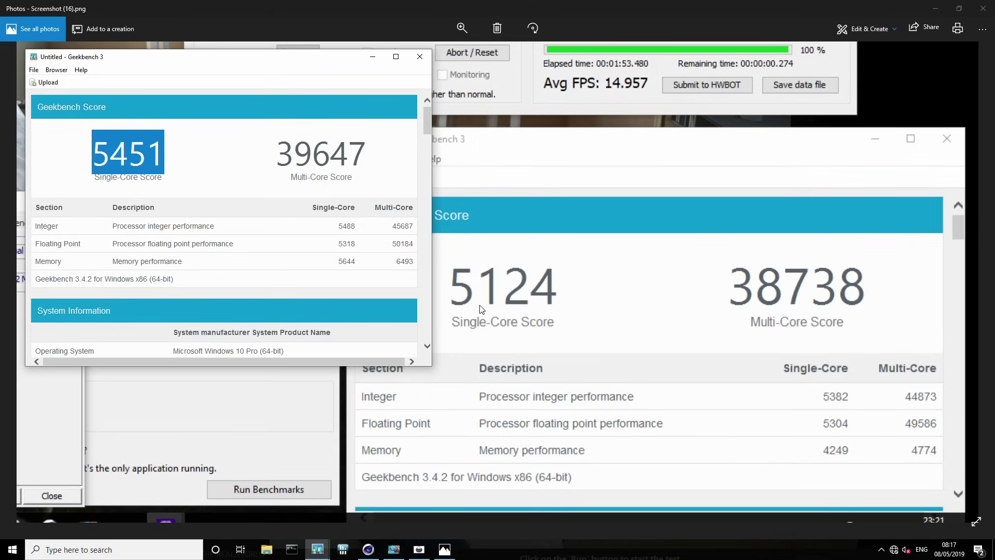
double_click(347, 262)
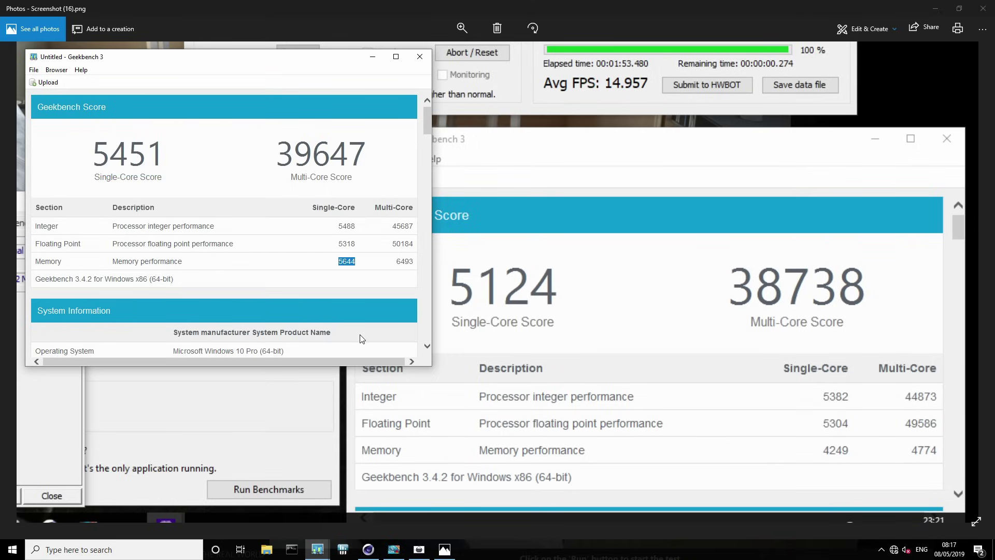
left_click(341, 263)
double_click(344, 262)
left_click(332, 249)
left_click_drag(333, 248, 360, 248)
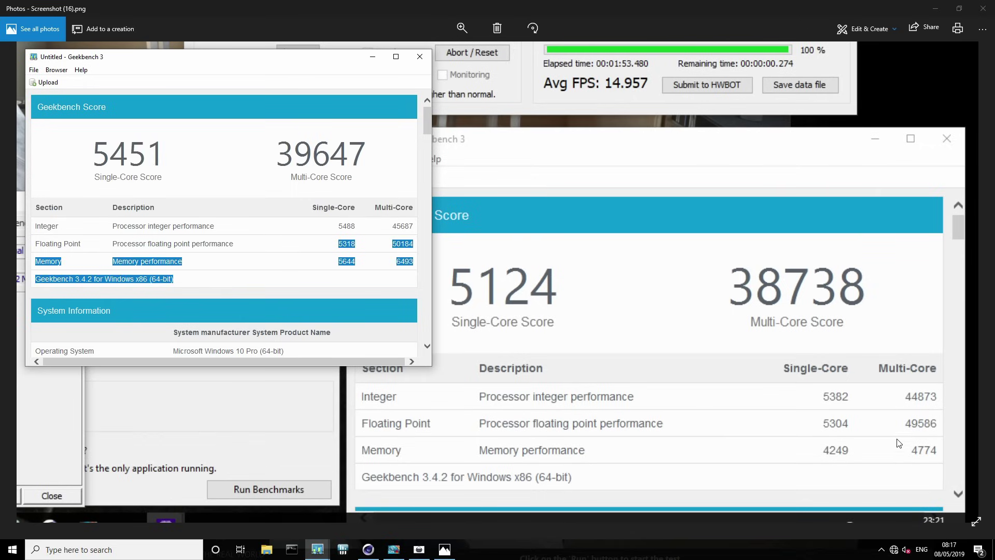
left_click(350, 244)
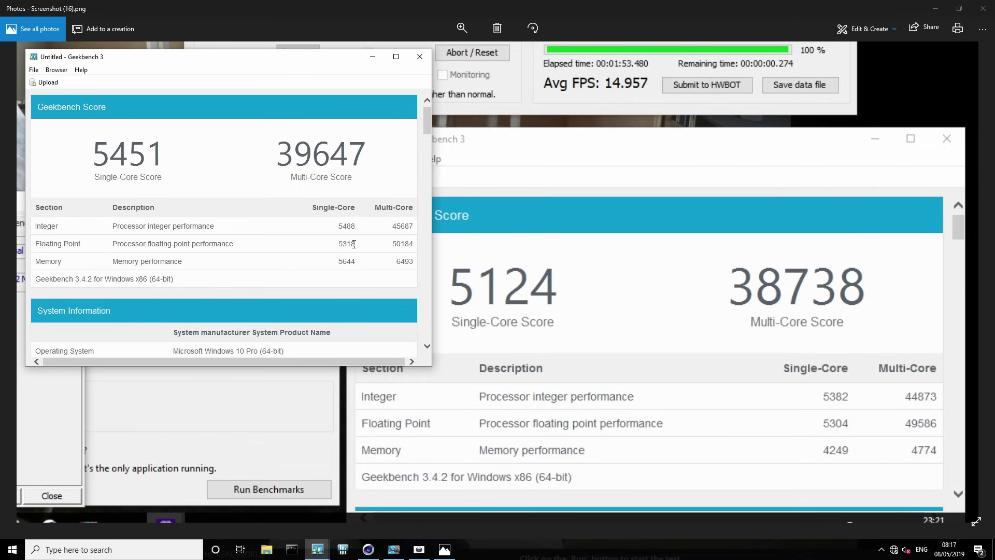
left_click_drag(354, 244, 344, 244)
left_click(339, 229)
left_click_drag(105, 157, 197, 170)
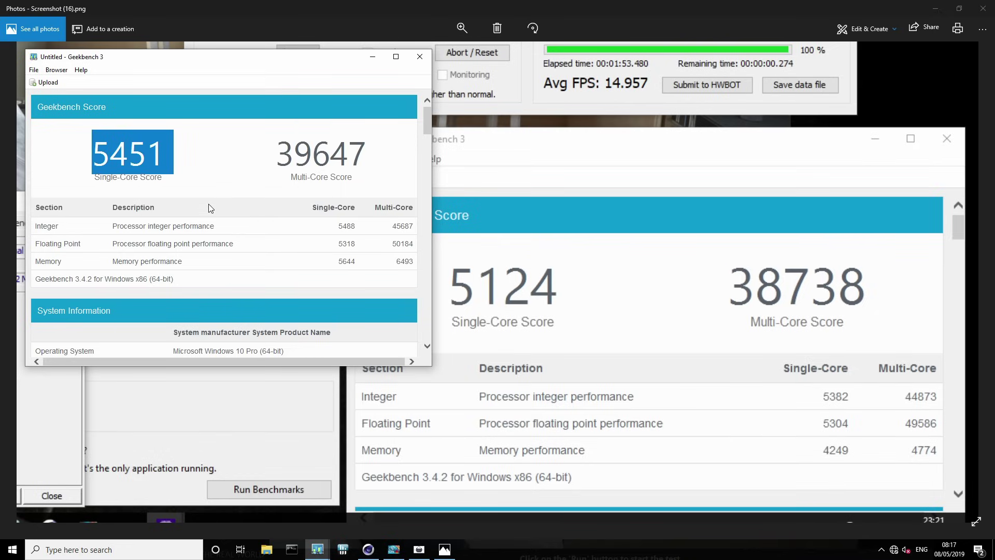
left_click_drag(356, 227, 342, 226)
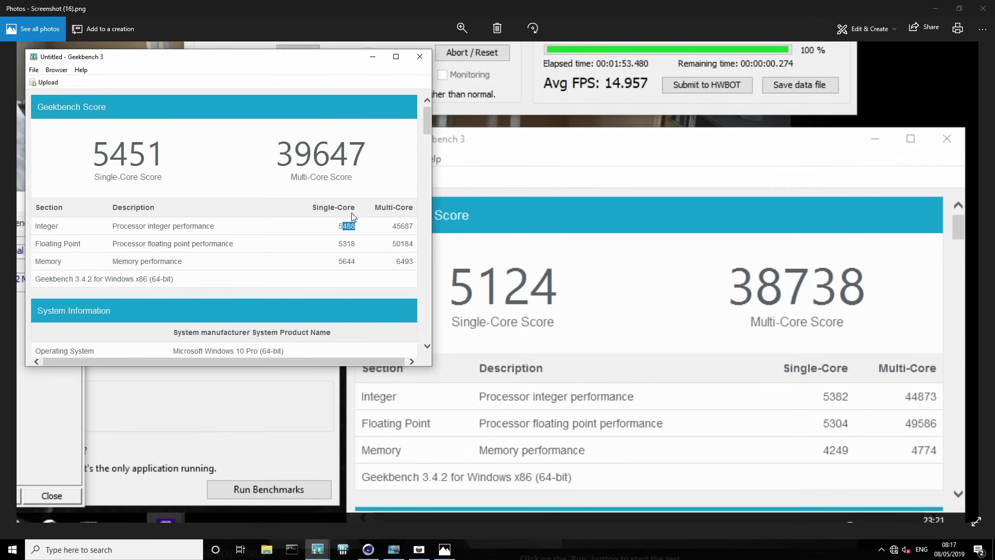
- Compare the new multi-core overall, integer and floating point scores with those in the earlier screenshot
left_click(315, 156)
double_click(282, 158)
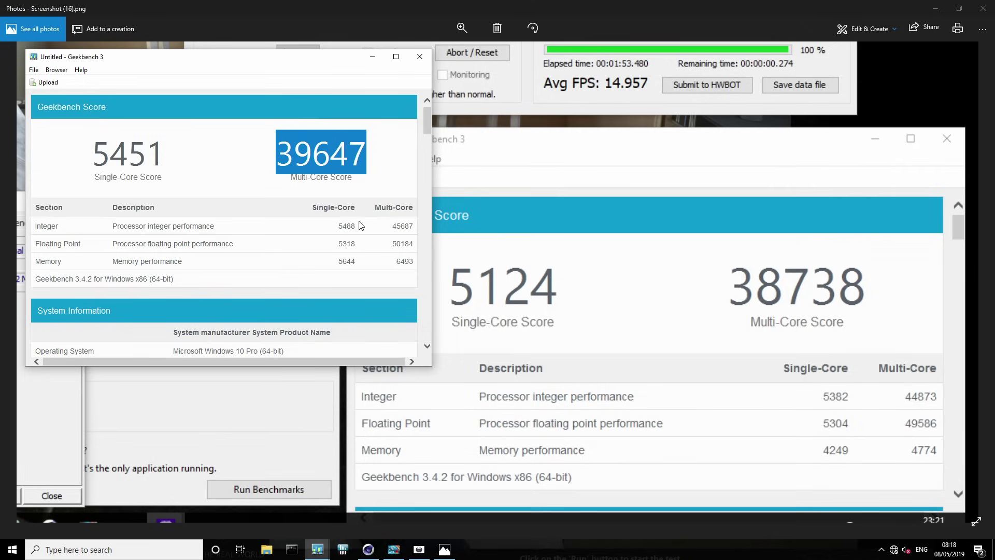
left_click_drag(401, 245, 416, 232)
left_click(412, 243)
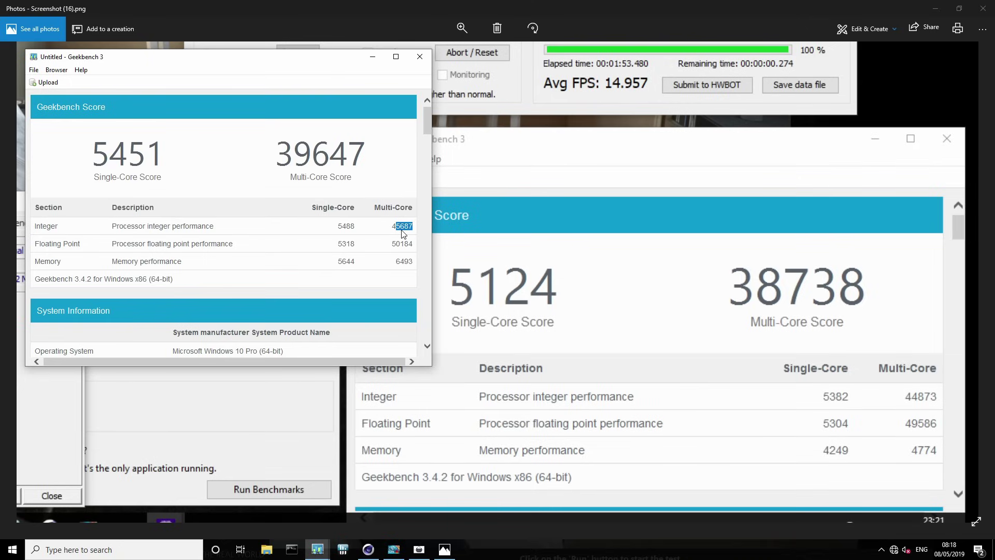